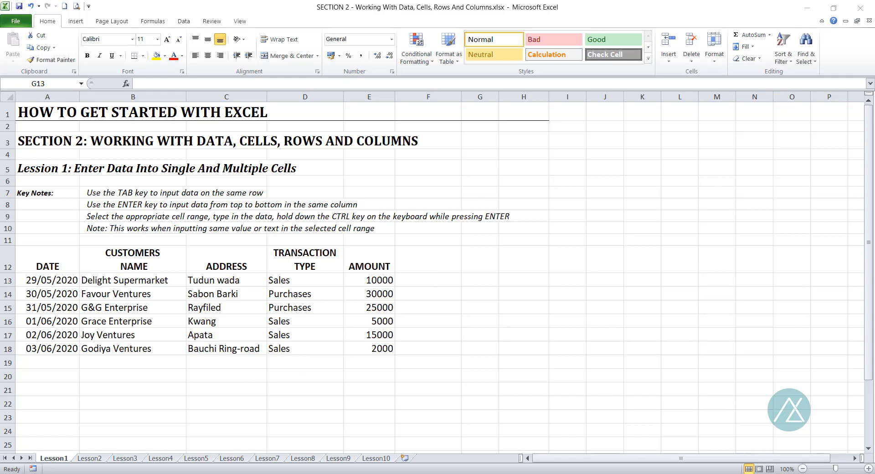
click(242, 473)
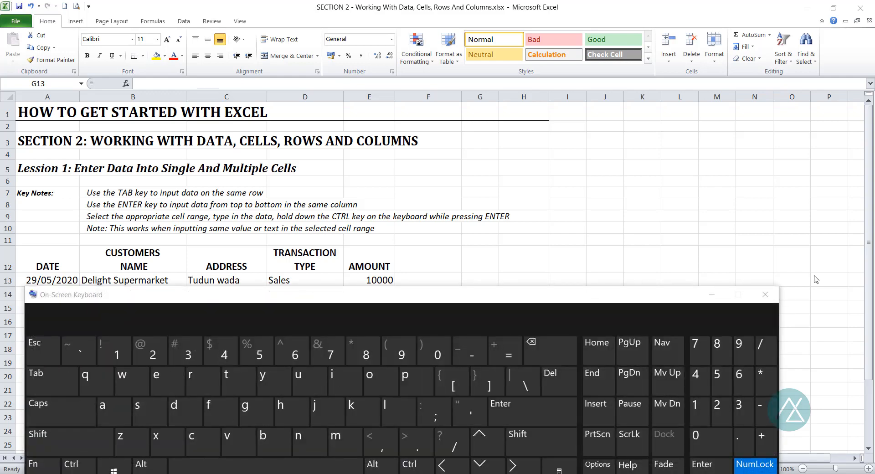
click(767, 294)
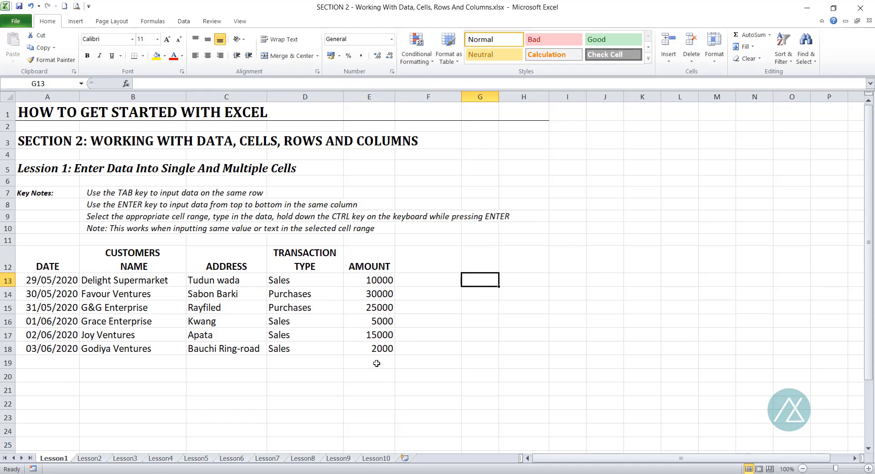
Add a new row 19 with date 04/06/2020 and customer name Light Stores
click(52, 360)
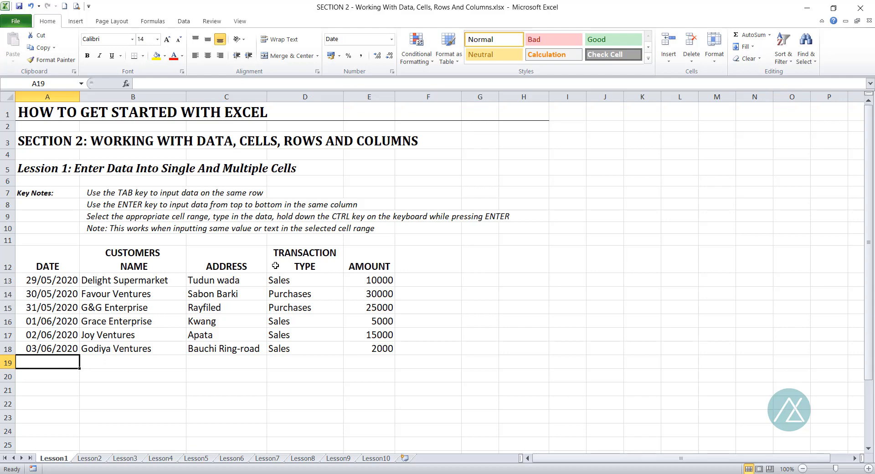
text(04)
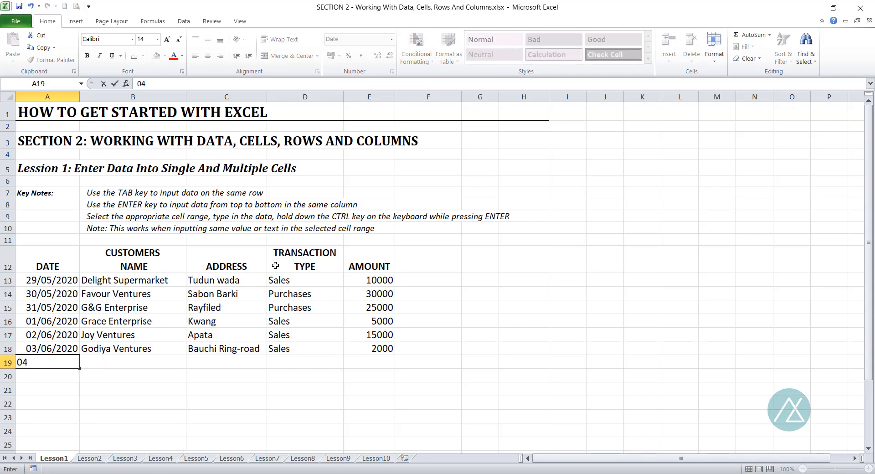
text(/06/2020)
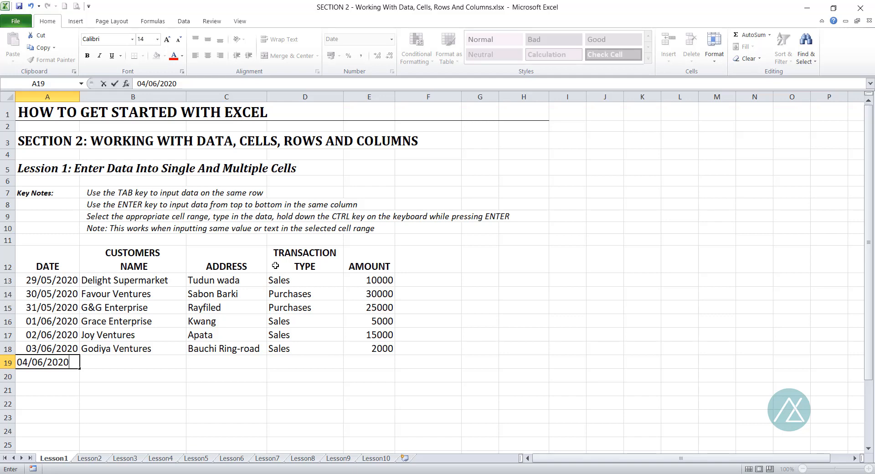
key(Tab)
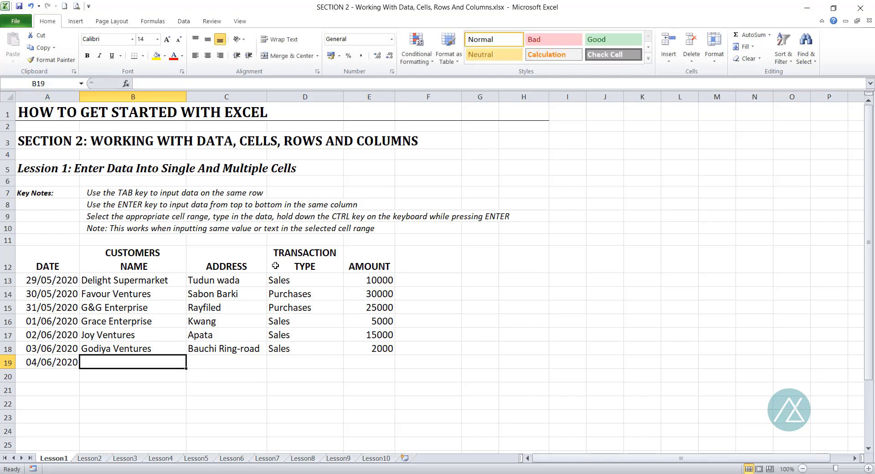
text(Light)
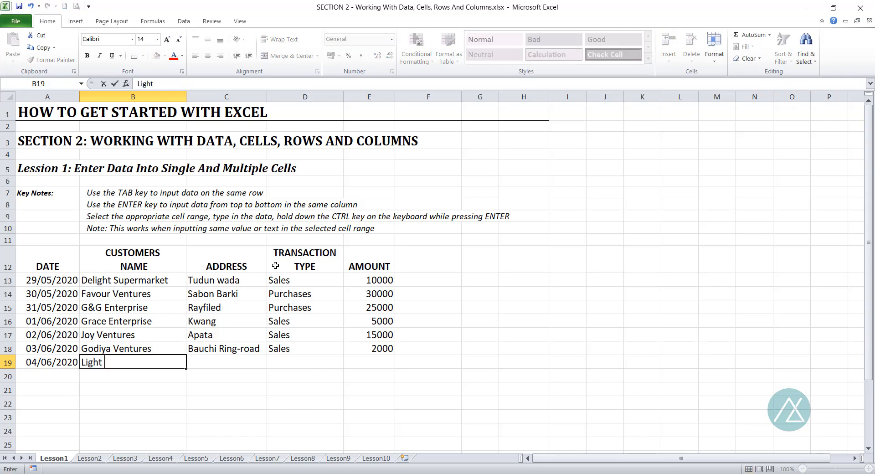
text( Stores)
key(Tab)
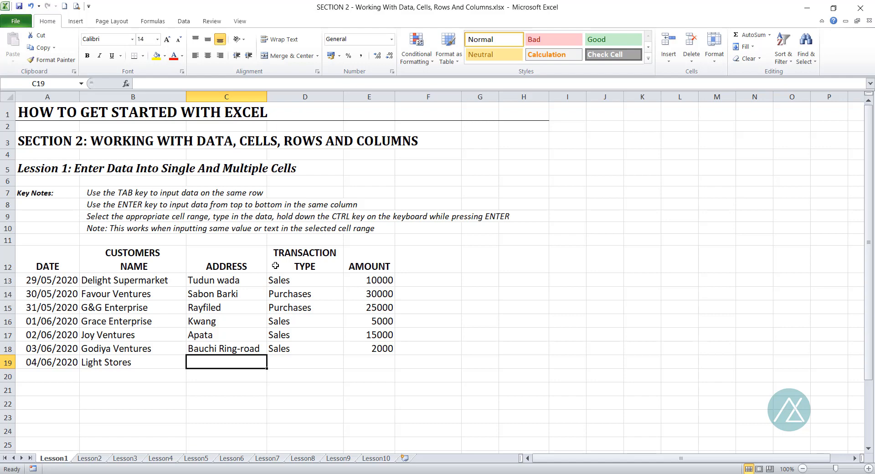
Complete row 19 with address Red Street, transaction type Purchases and amount 5000
text(Red S)
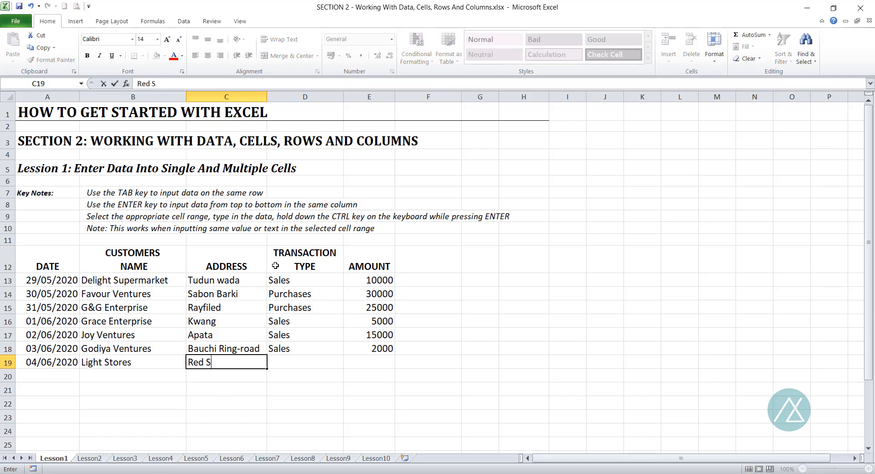
text(treet)
key(Tab)
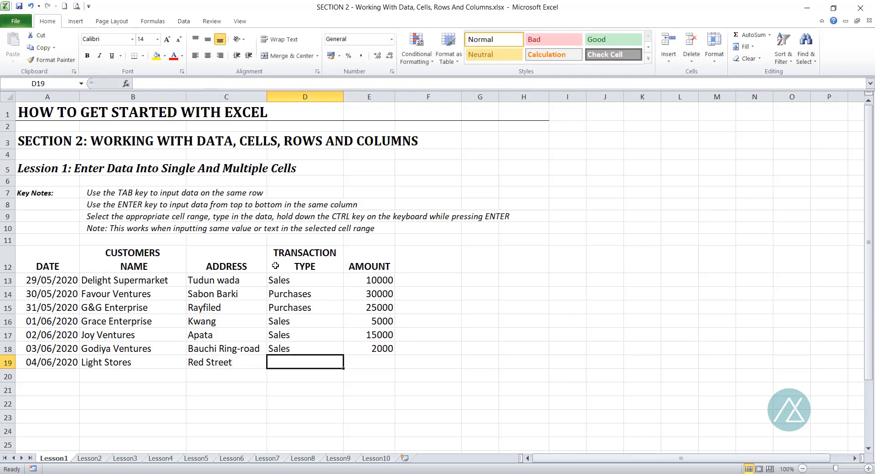
text(Purch)
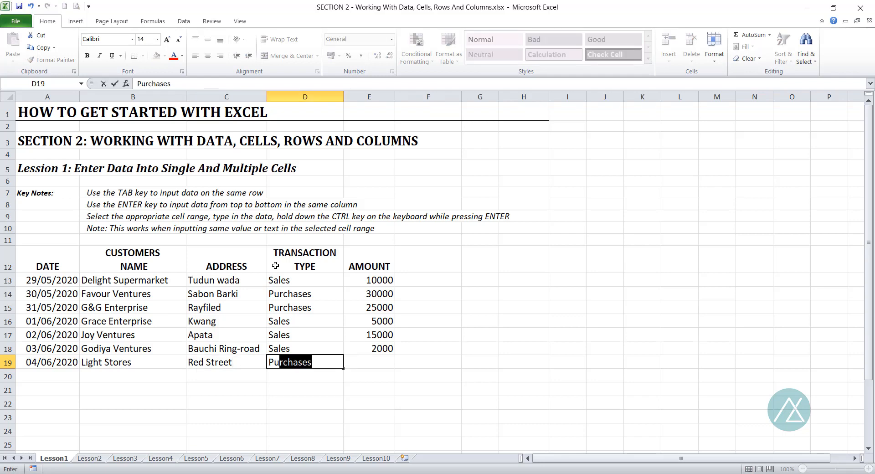
text(ases)
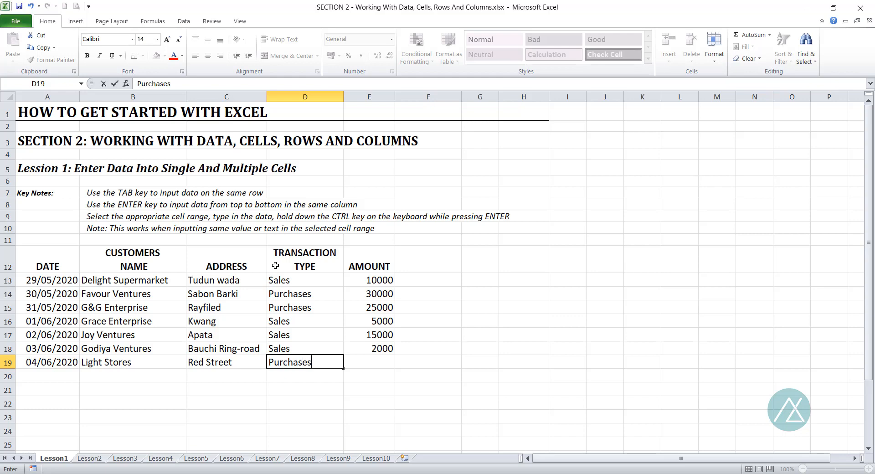
key(Tab)
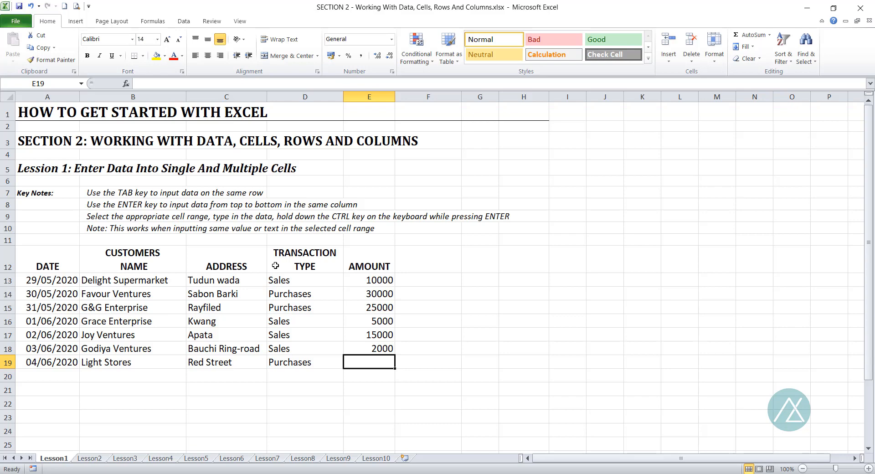
text(5)
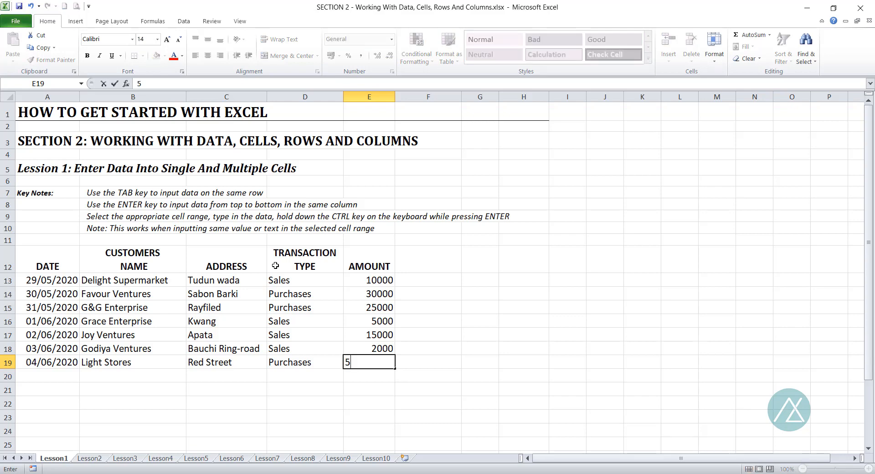
text(000)
key(Return)
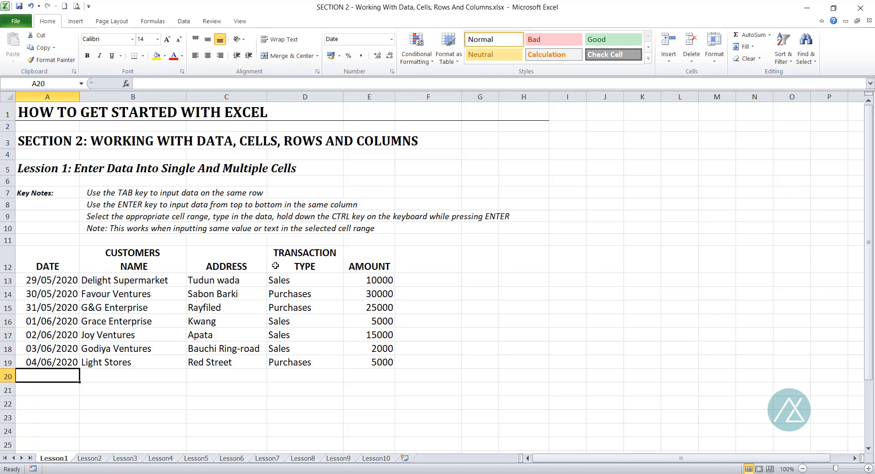
Add row 20 with date 05/06/2020 and customer name Sky Stores
text(05/)
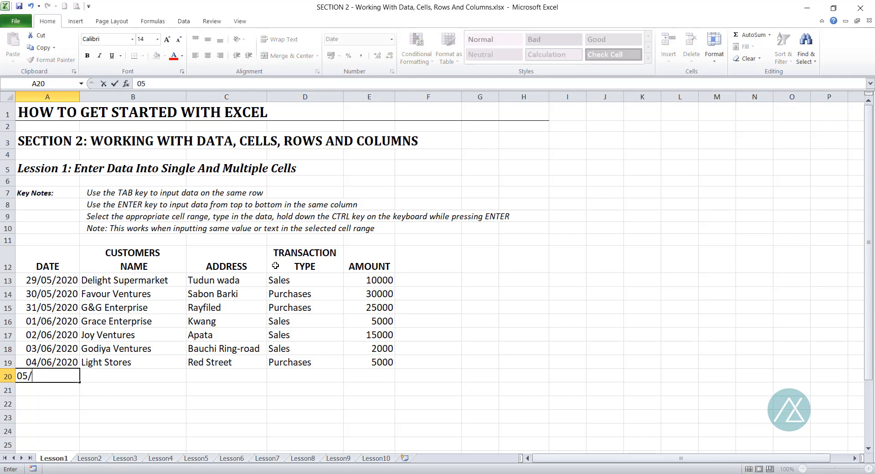
text(06/2020)
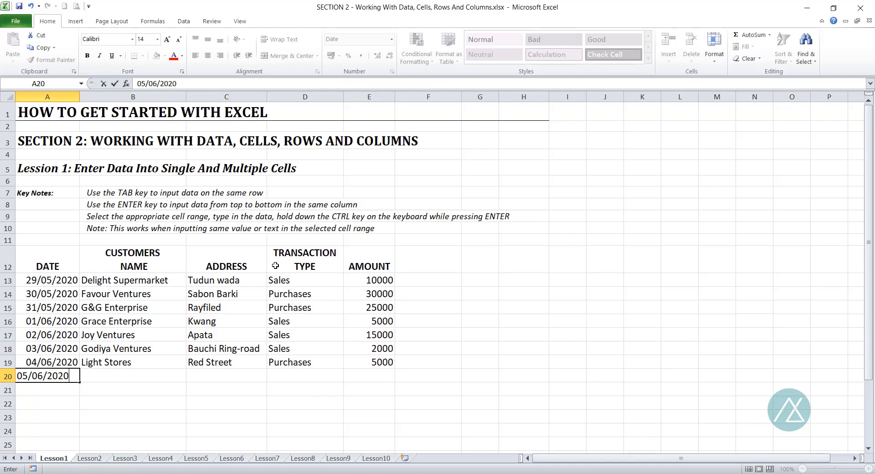
key(Tab)
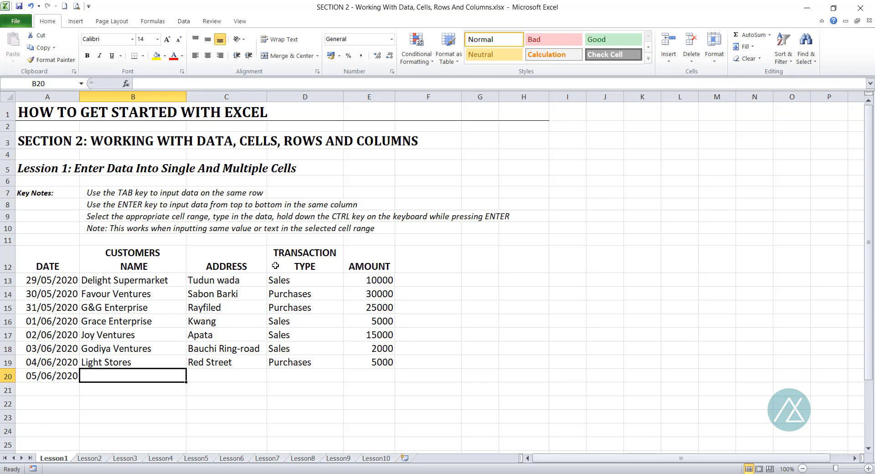
text(Sky)
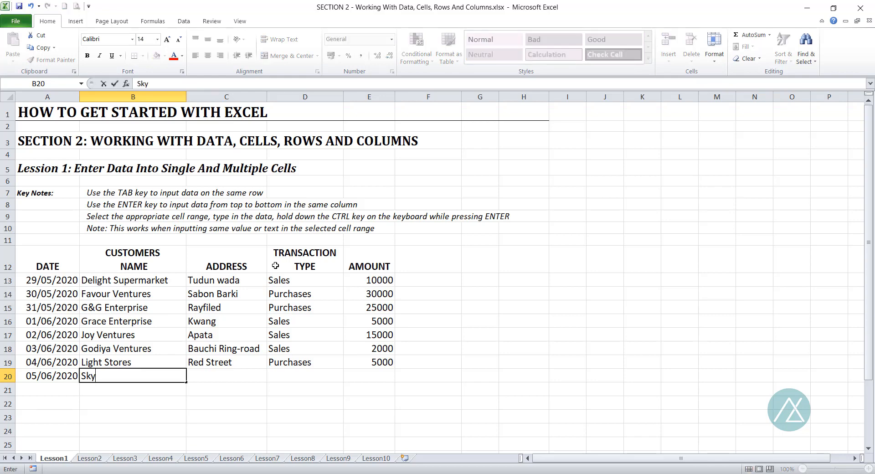
text( Stores)
key(Tab)
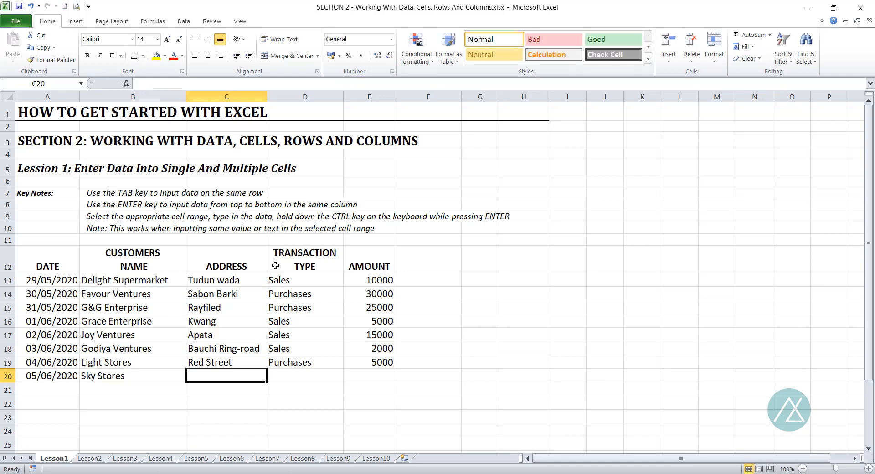
Complete row 20 with address Green Street, transaction type Sales and amount 7000
text(Green)
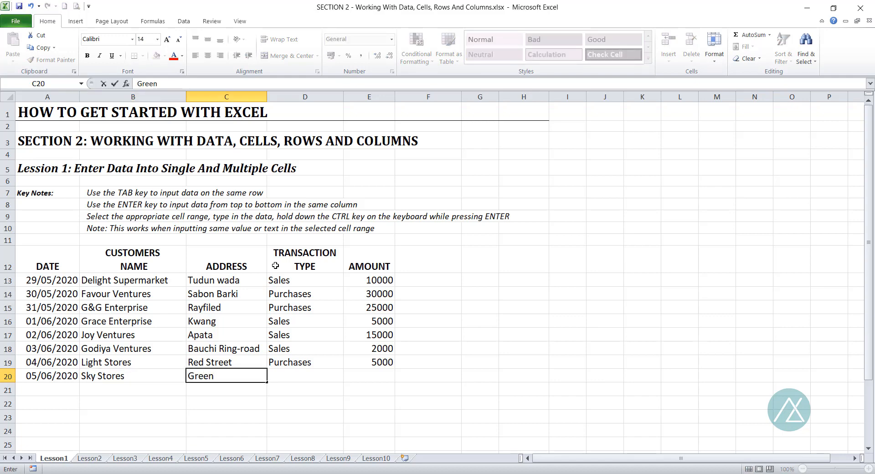
text( Street)
key(Tab)
text(Sales)
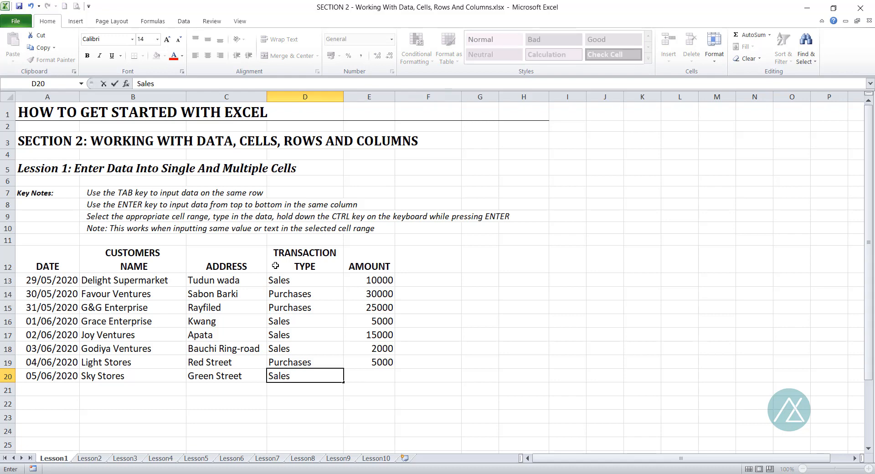
key(Tab)
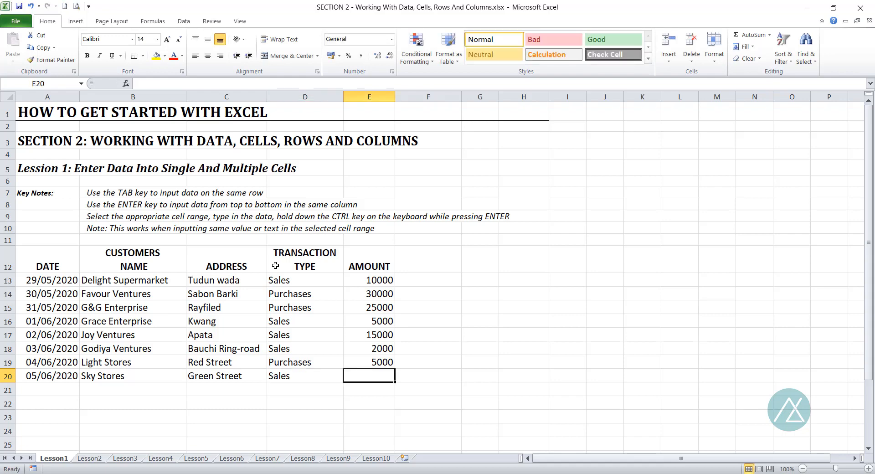
text(7000)
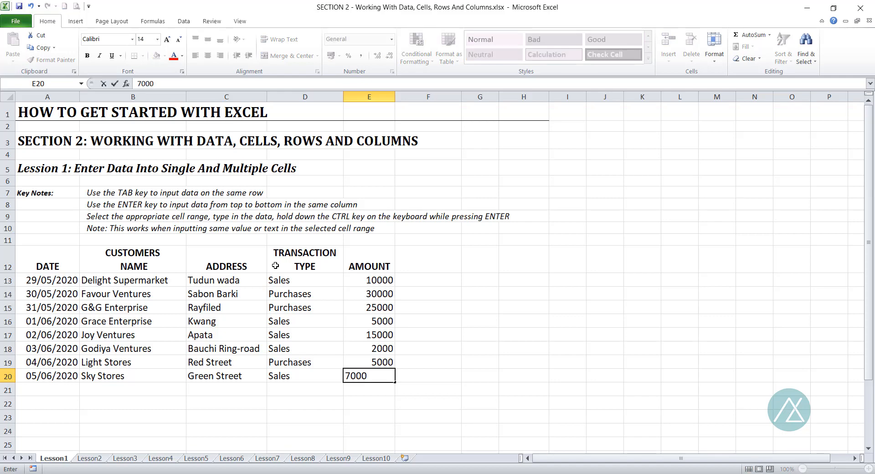
key(Return)
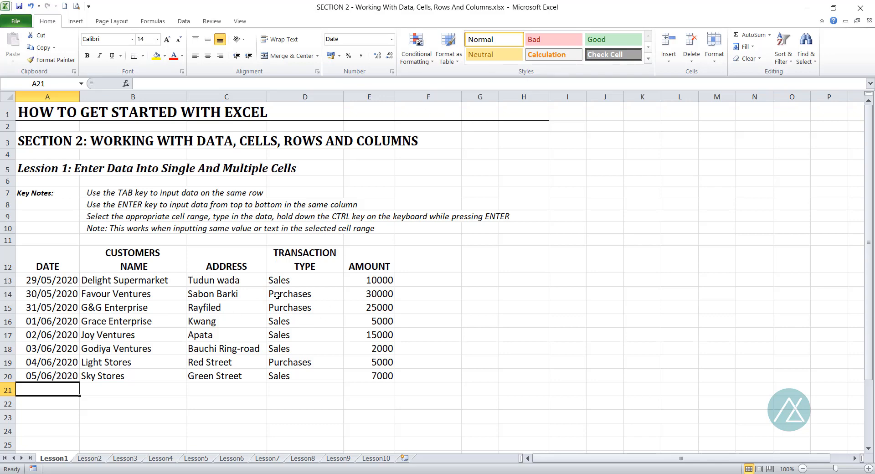
Add a new column header TRANSACTION STATUS in F12 beside AMOUNT
click(422, 258)
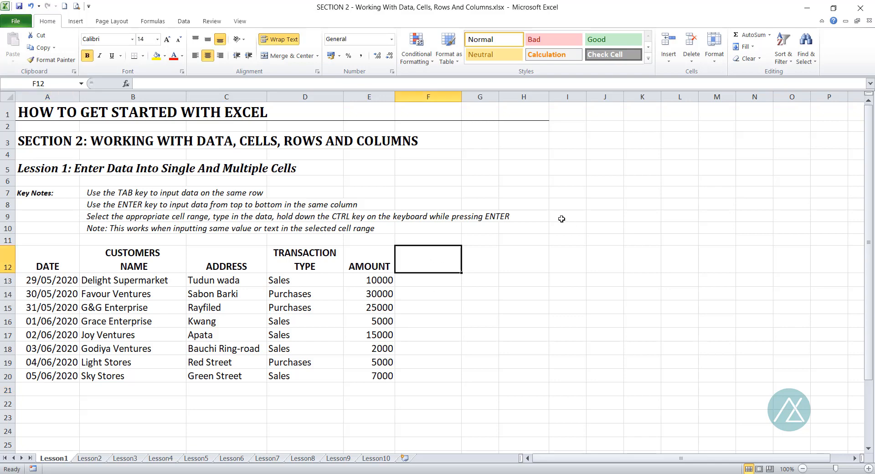
text(TRA)
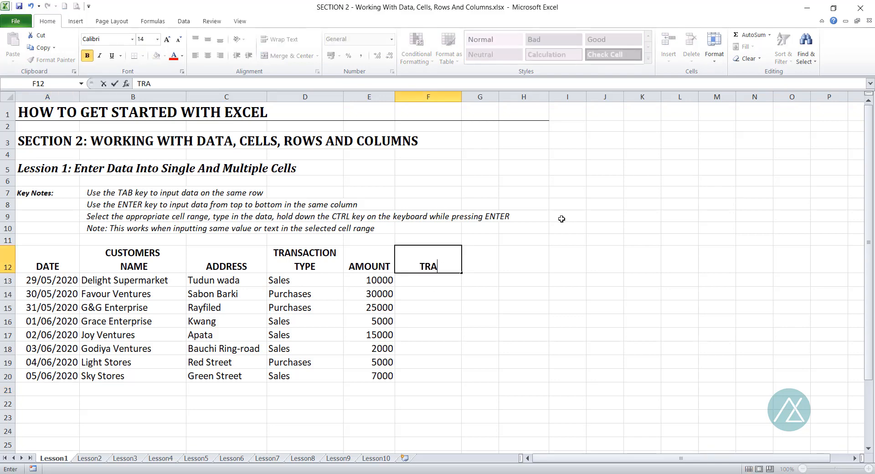
text(NSAC)
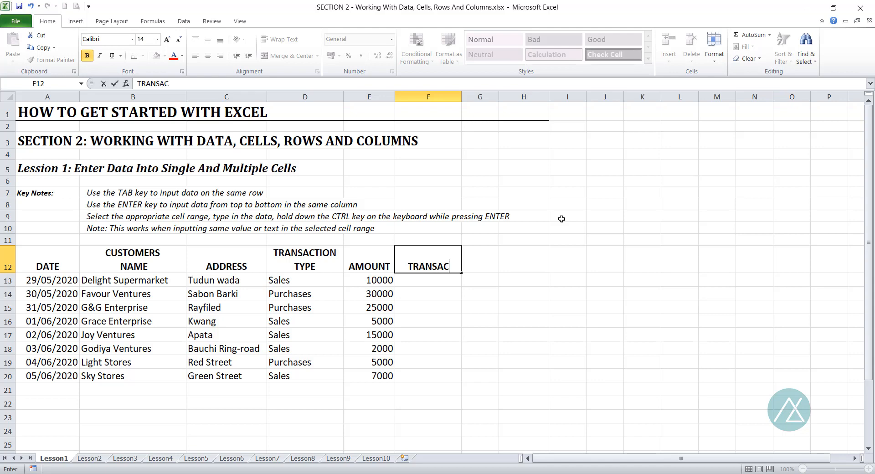
text(TION sTAT)
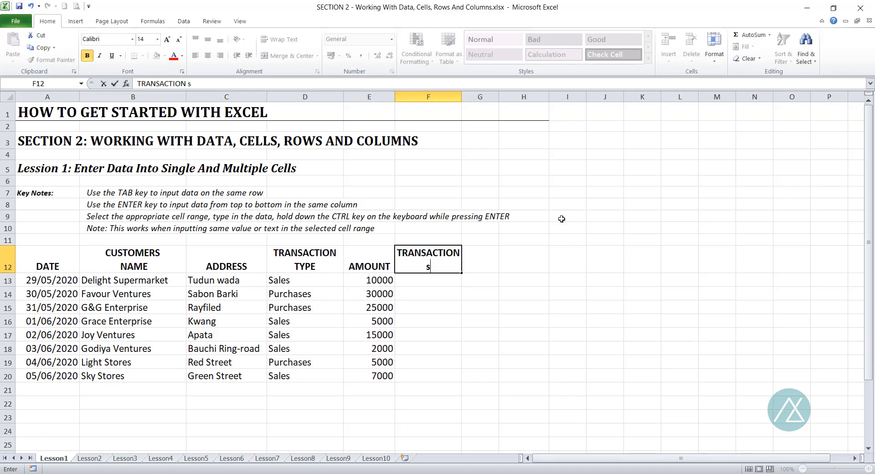
key(BackSpace)
key(BackSpace)
key(BackSpace)
key(BackSpace)
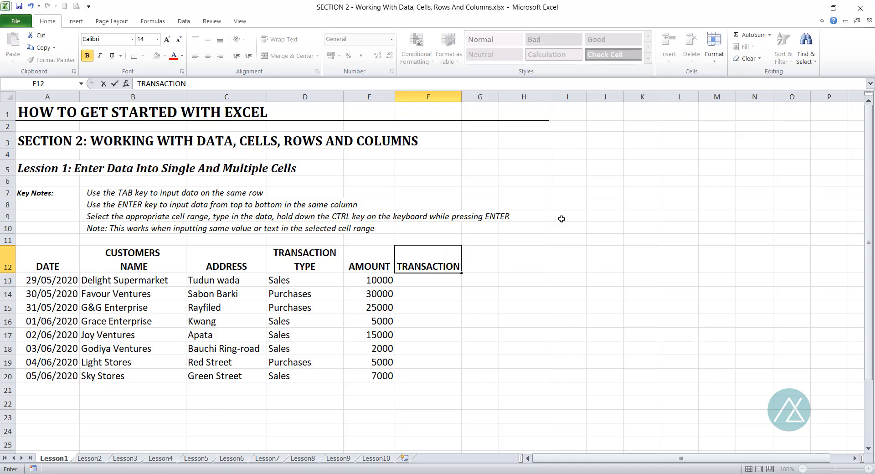
text(STAT)
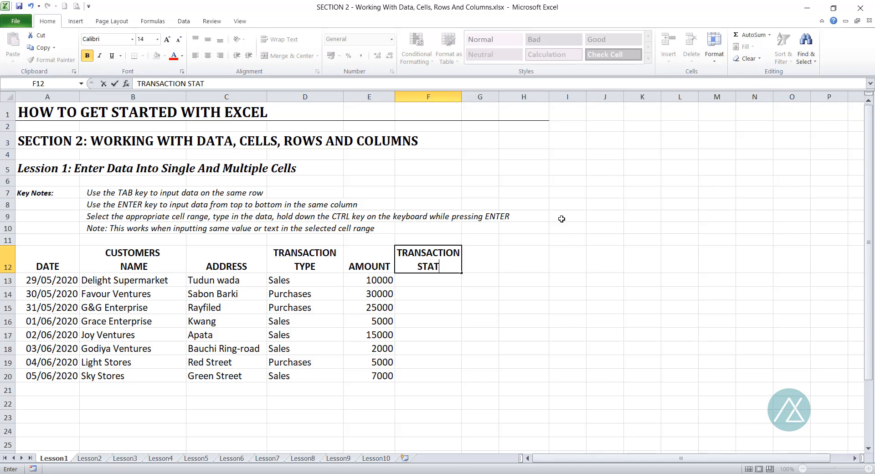
text(US)
key(Return)
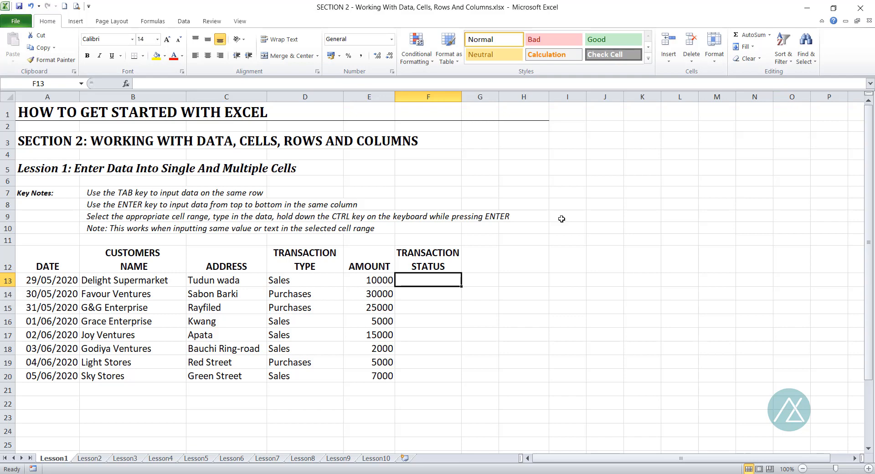
Enter the transaction status Ongoing in F13 and Completed in F14
text(Ongoing)
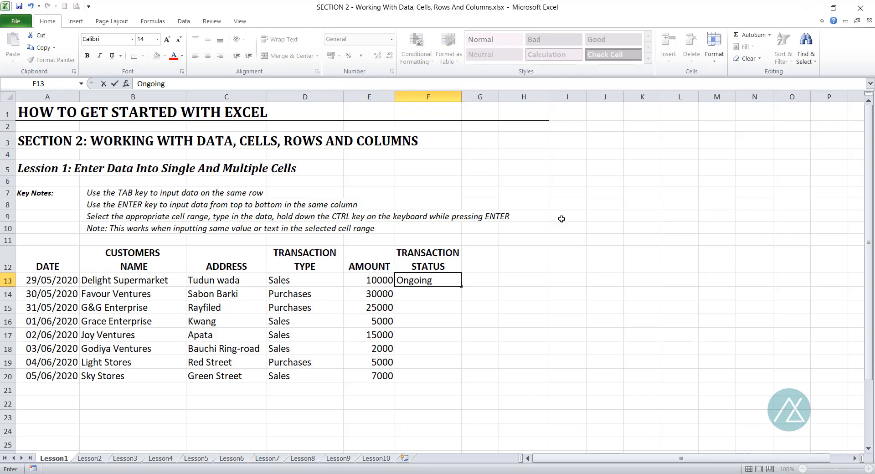
key(Return)
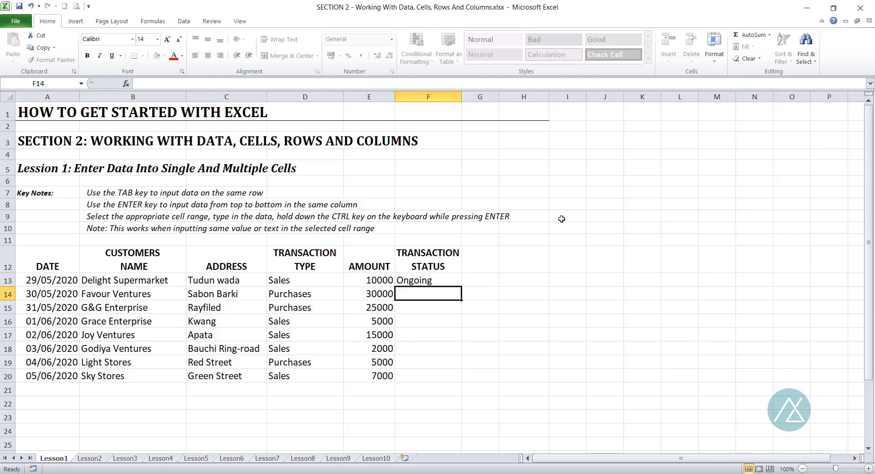
text(C)
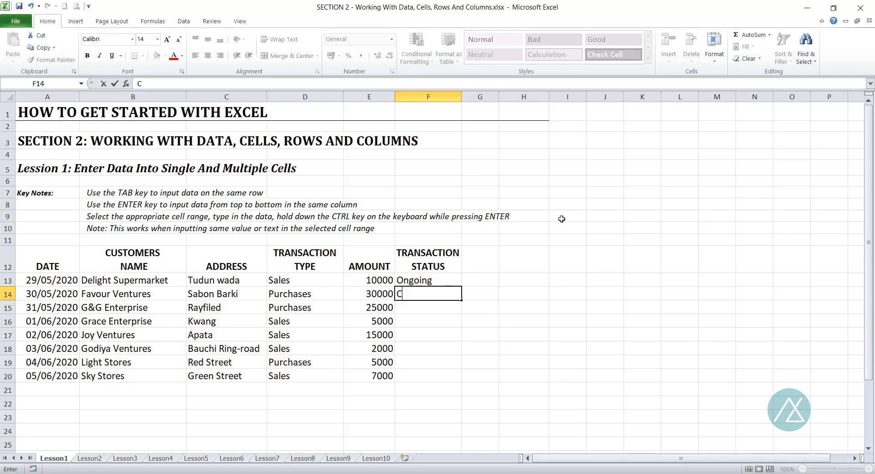
text(ompleted)
key(Return)
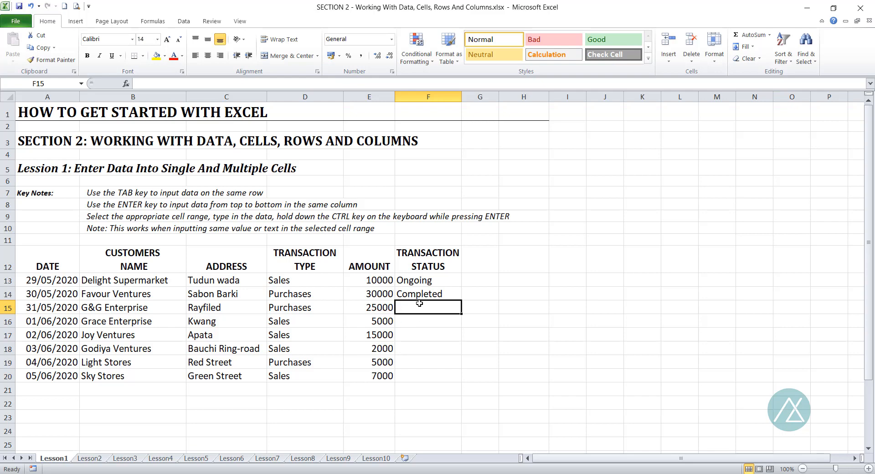
Fill the status cells F15 to F20 with Completed in one entry across the selected range
click(420, 325)
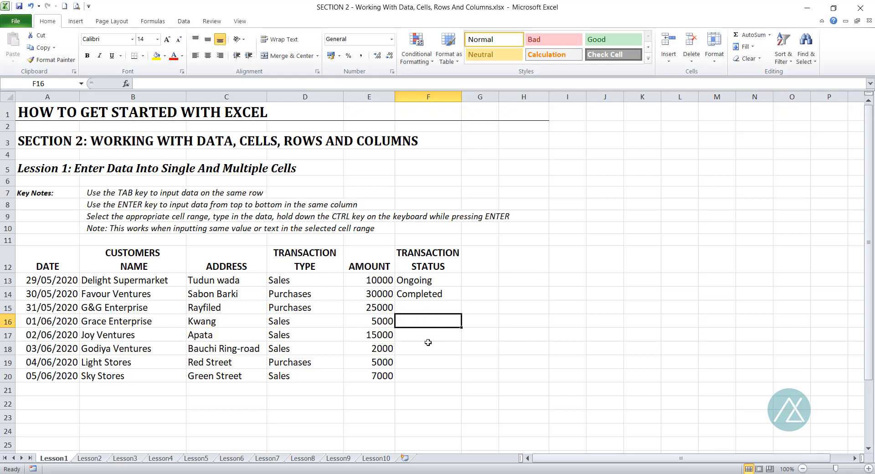
key(Return)
key(Return)
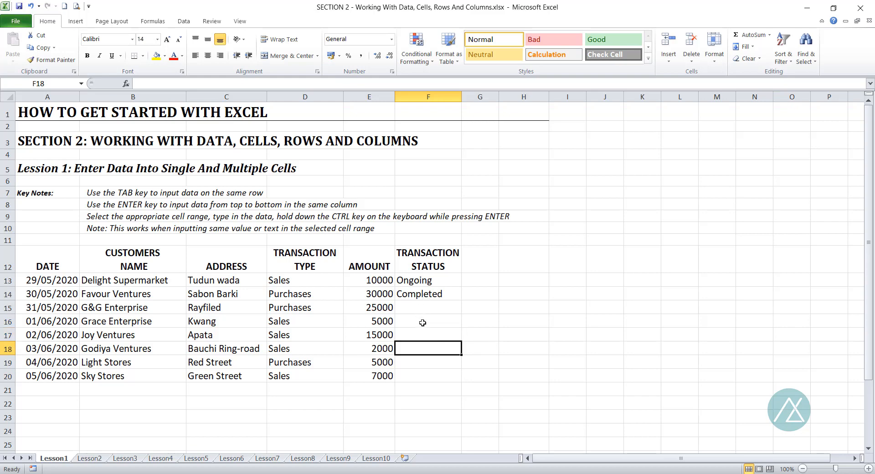
drag(414, 307, 429, 372)
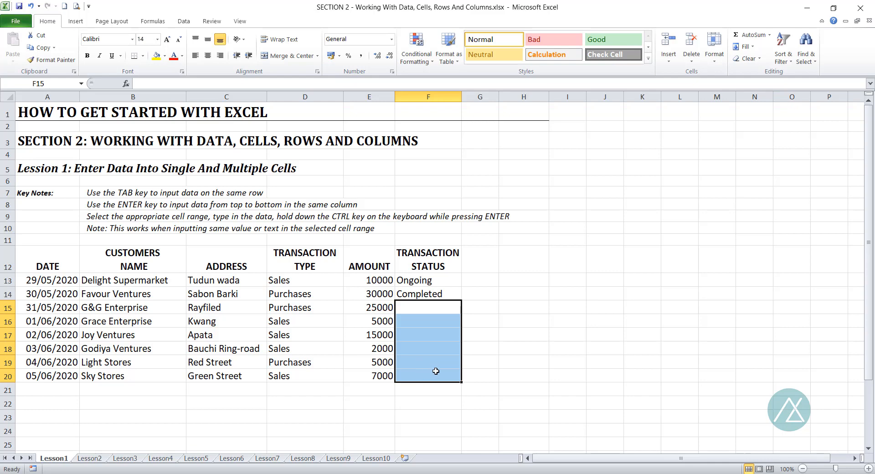
text(C)
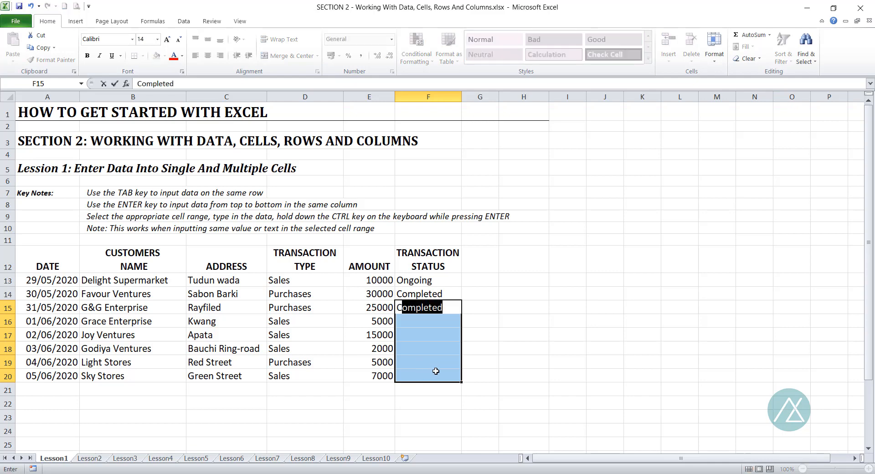
text(ompleted)
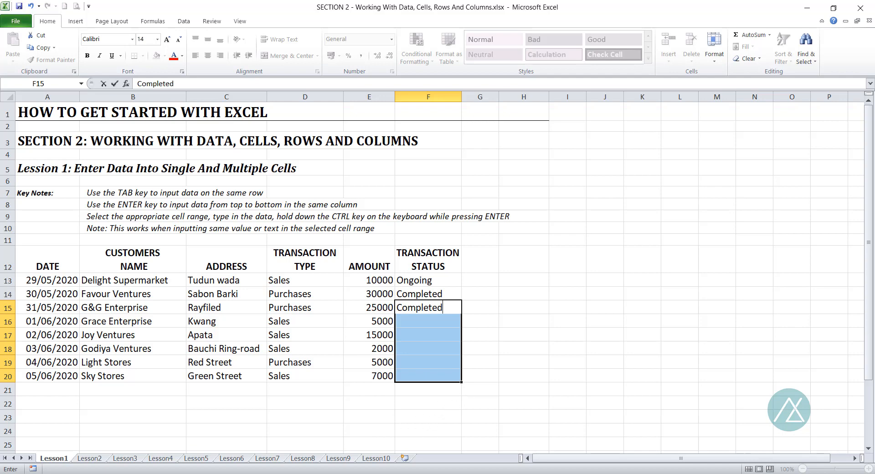
click(237, 473)
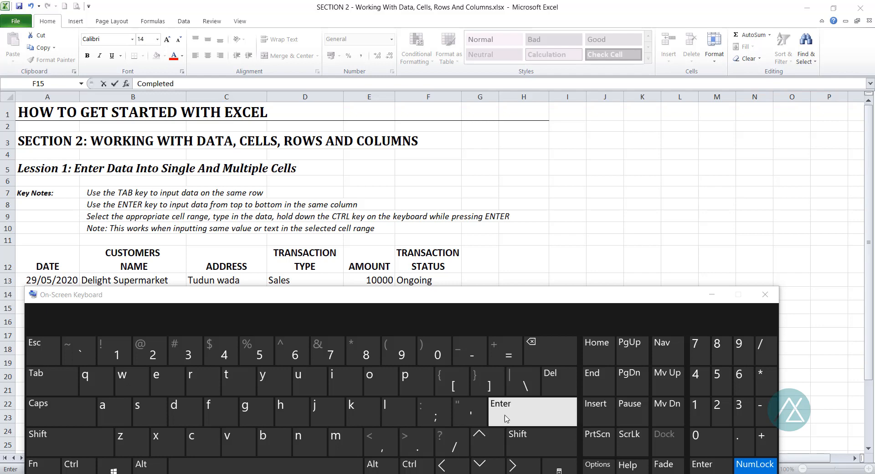
click(711, 294)
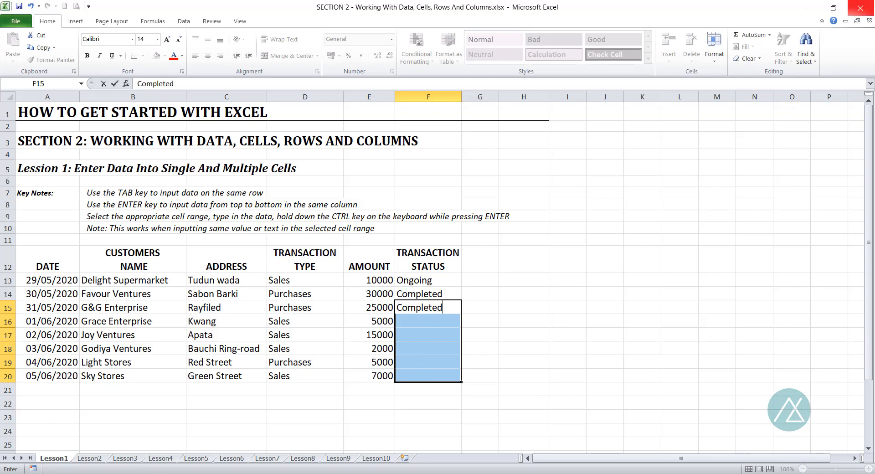
key(ctrl+Return)
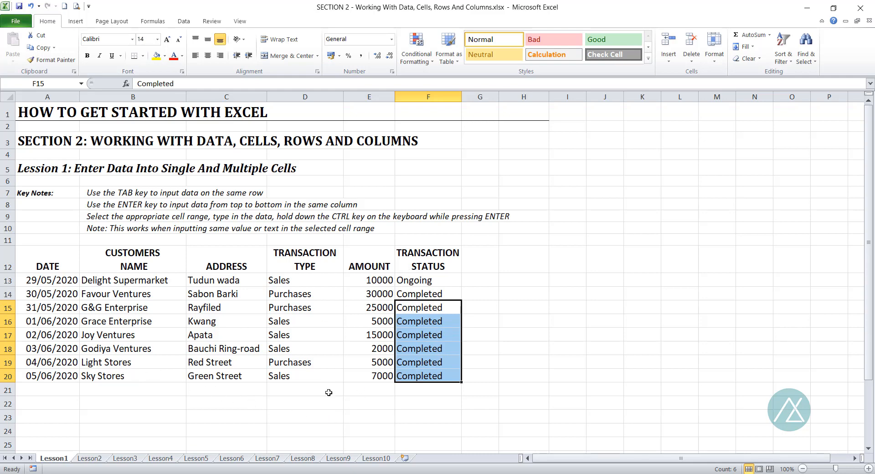
click(436, 280)
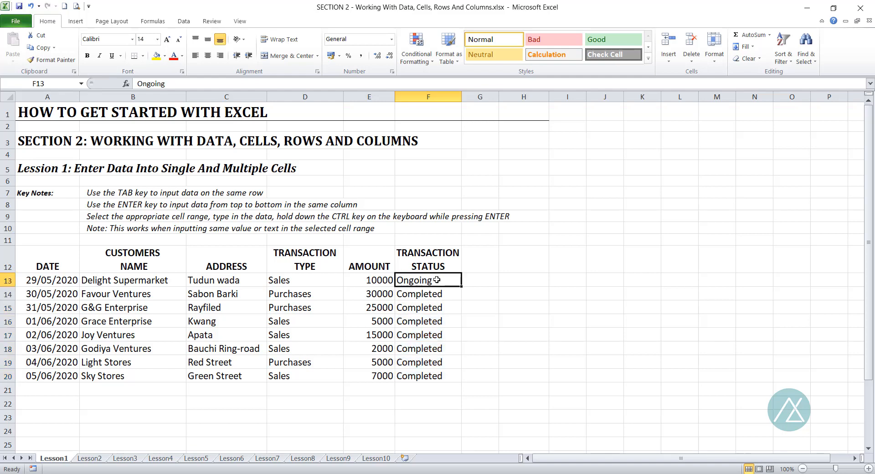